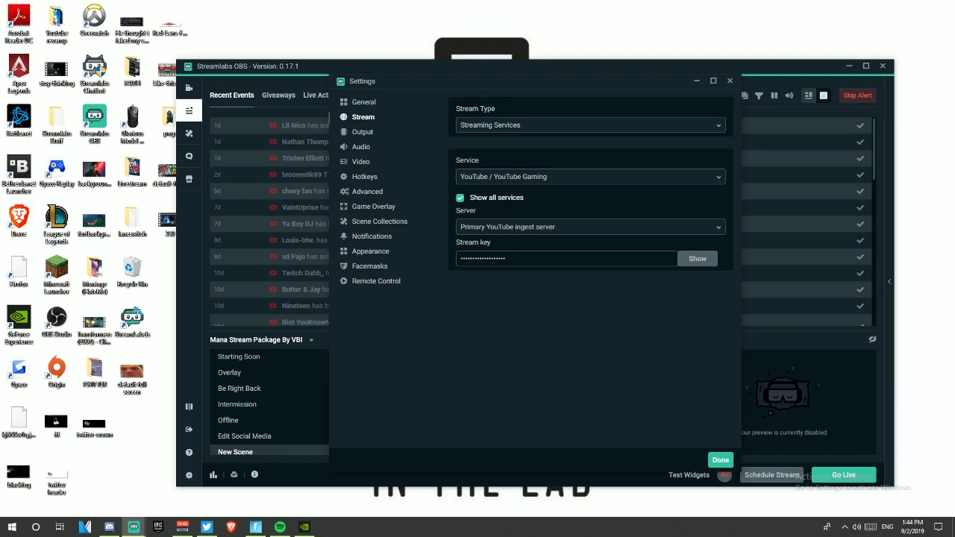
Step: Review the stream output, audio, video and general settings, and close the settings window
left_click(362, 132)
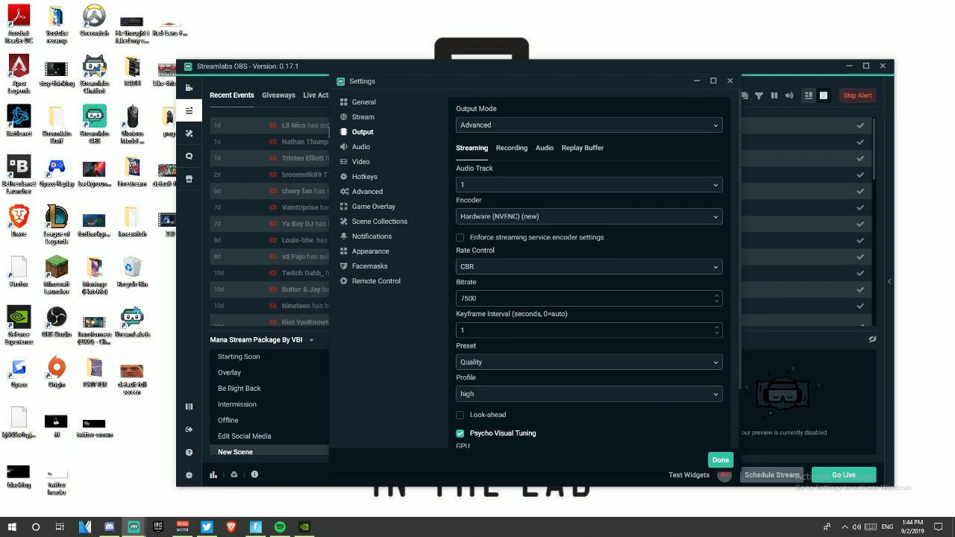
scroll(595, 269, "down", 2)
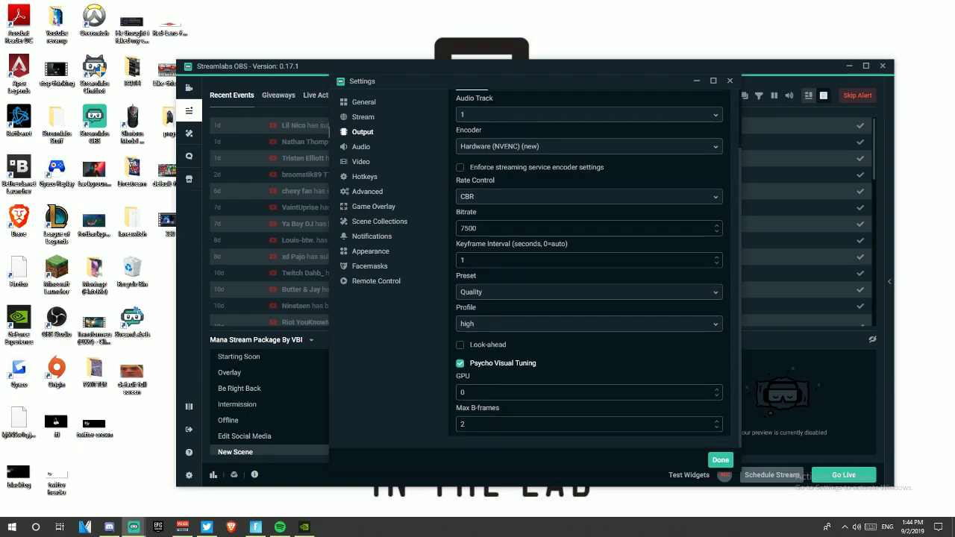
scroll(595, 269, "up", 2)
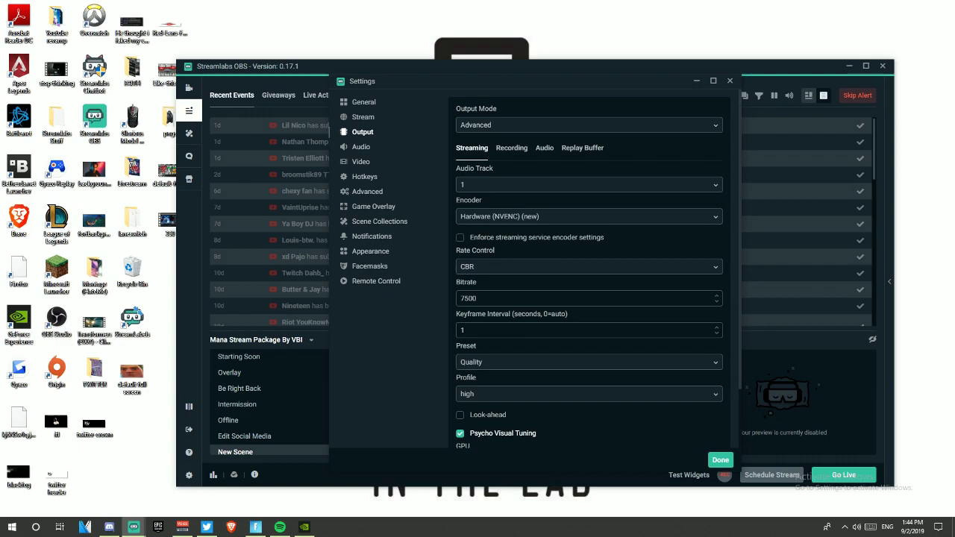
left_click(361, 147)
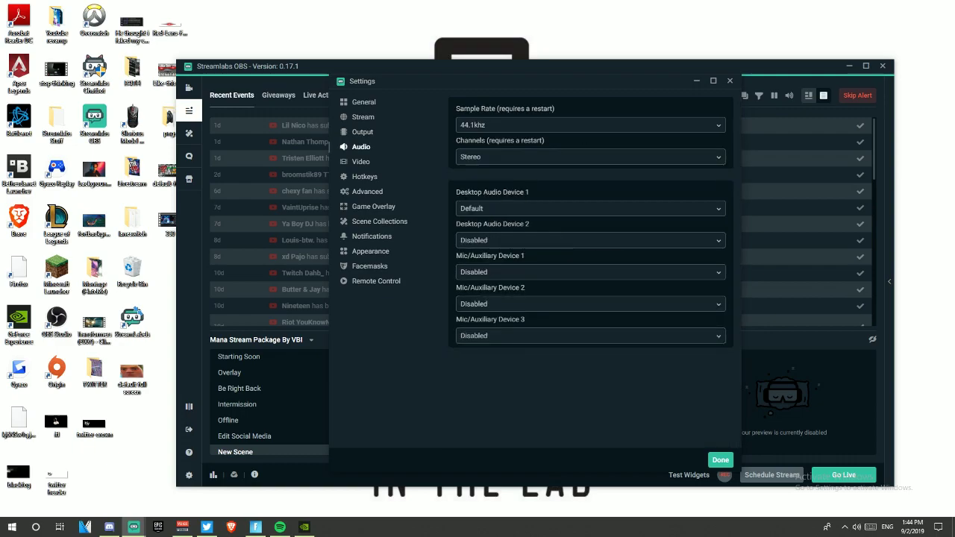
left_click(361, 162)
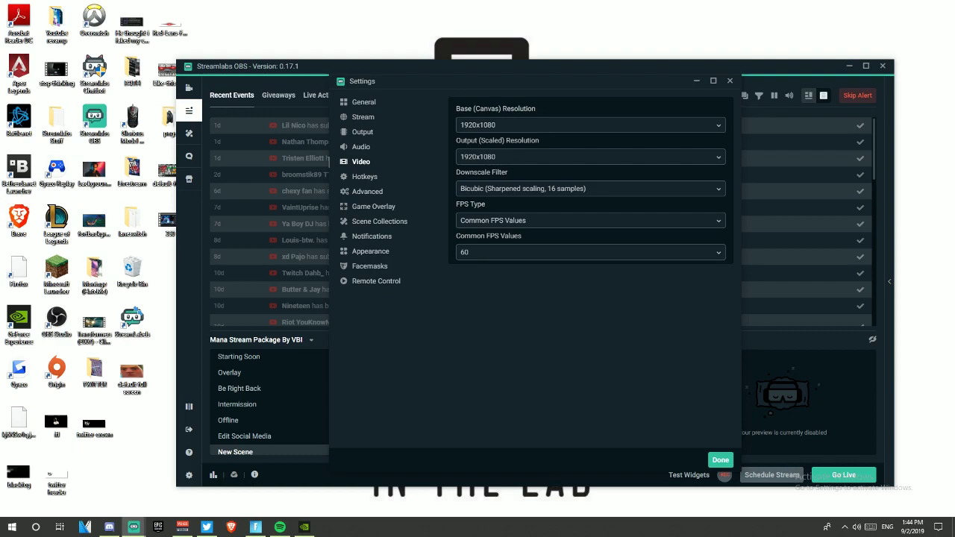
left_click(364, 103)
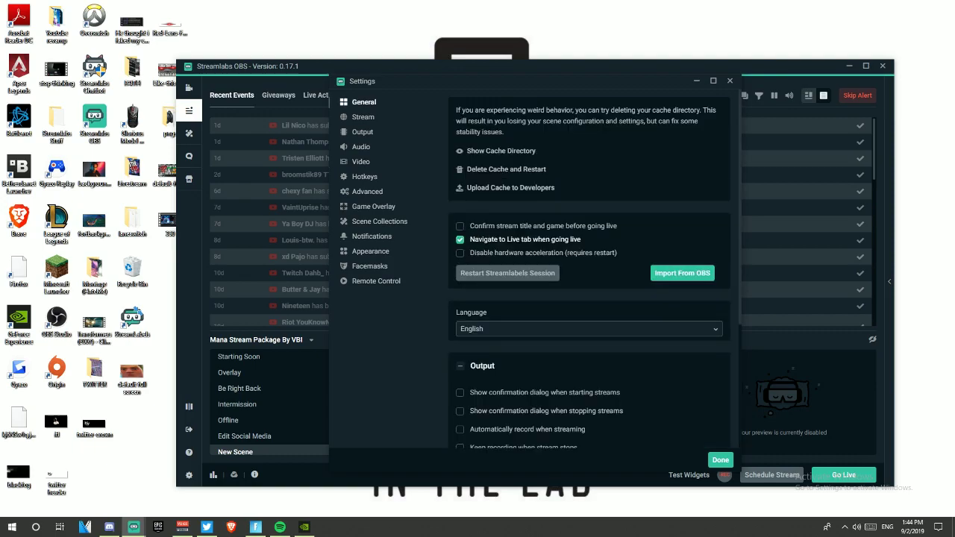
left_click(720, 460)
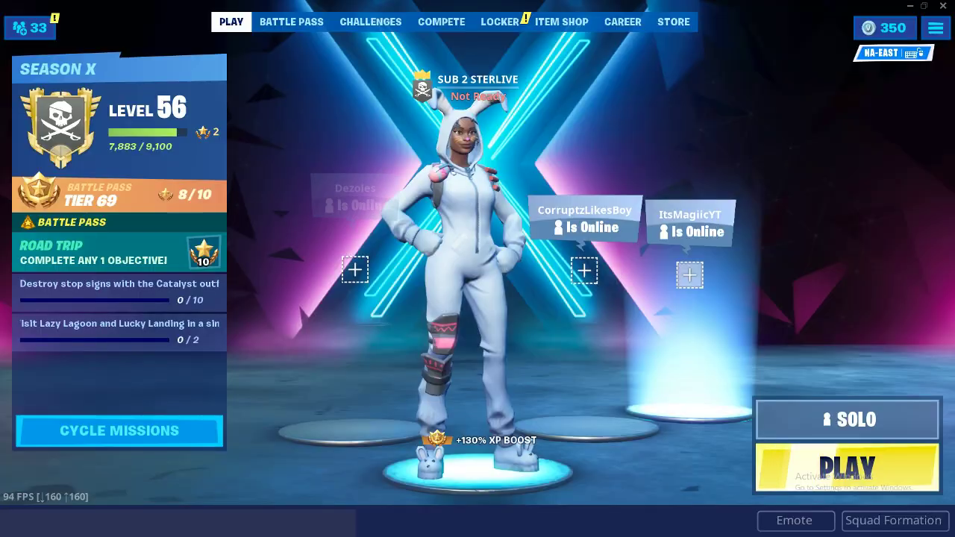
Step: Open Fortnite's video settings and look through the options
key("Escape")
left_click(827, 48)
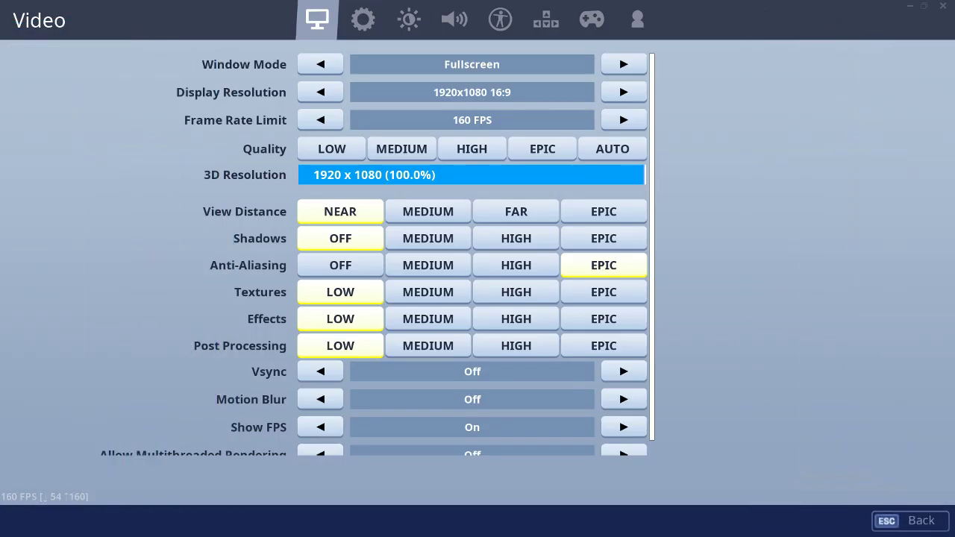
scroll(473, 254, "down", 1)
scroll(472, 253, "up", 1)
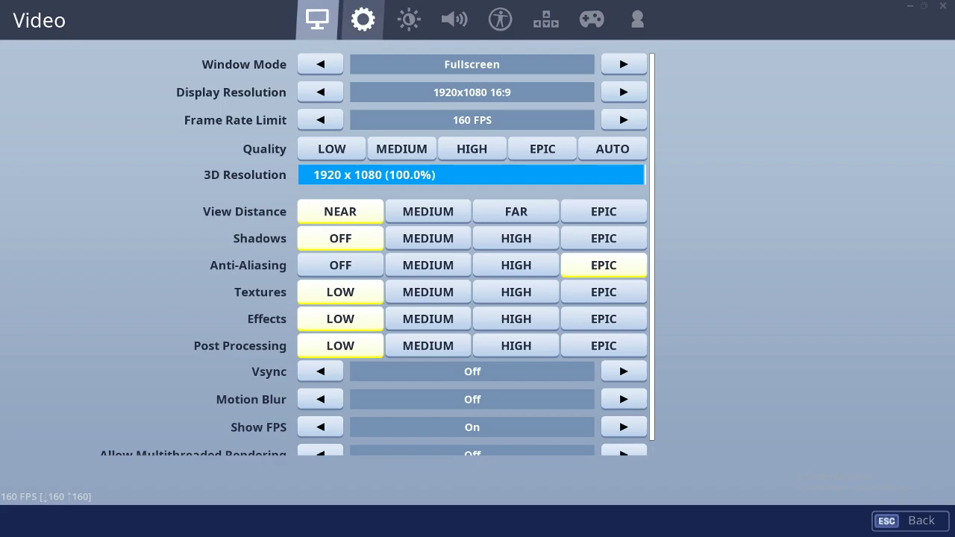
Step: Set the game's frame rate limit to Unlimited and apply it
key("Down")
key("Down")
key("Down")
key("Left")
key("Left")
key("Left")
key("Left")
key("Left")
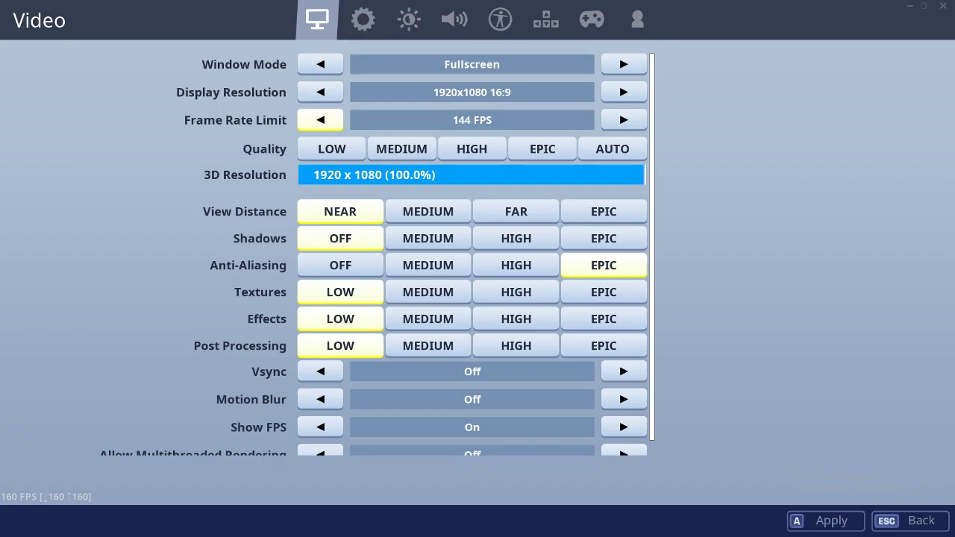
key("a")
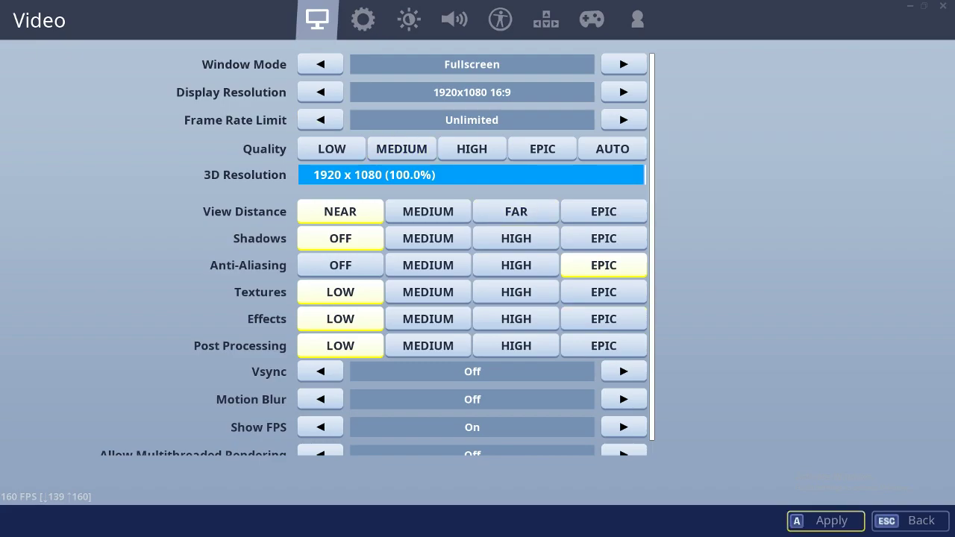
Step: Open Task Manager and bring it in front of the game to read the CPU and GPU usage
key("ctrl+alt+Delete")
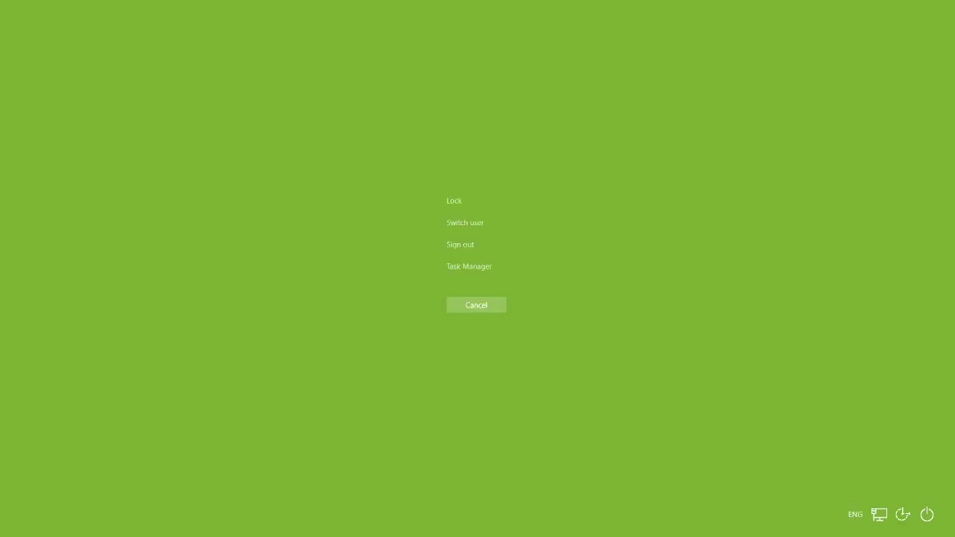
left_click(468, 267)
key("alt+Tab")
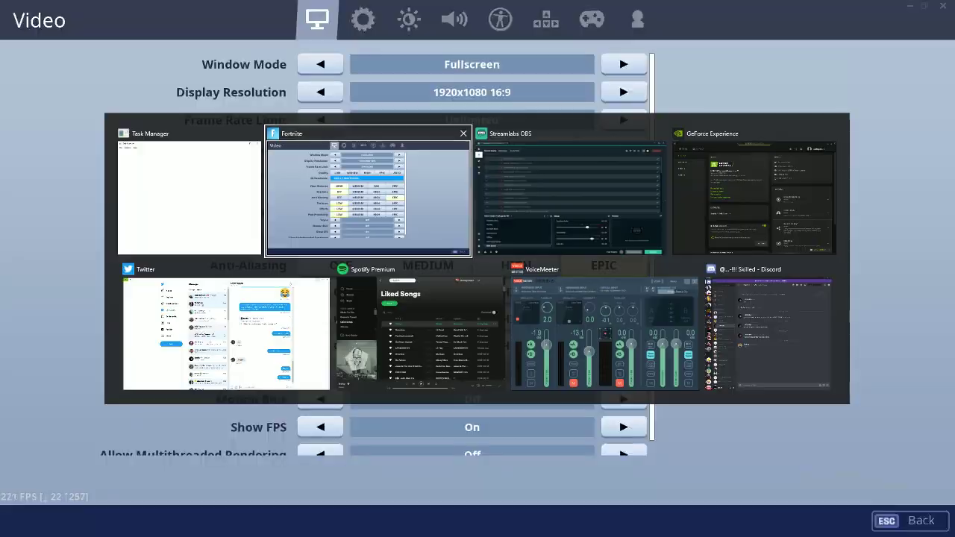
left_click(187, 195)
key("alt")
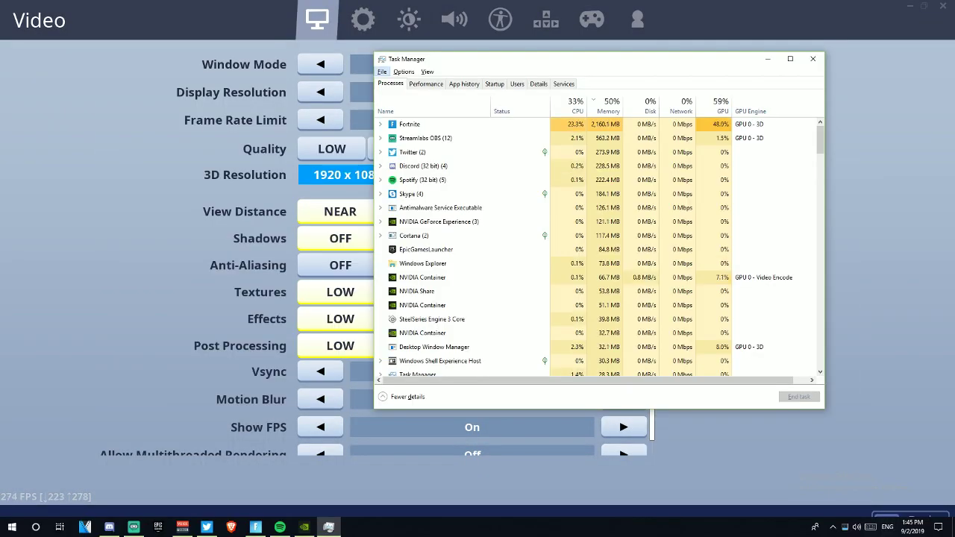
Step: Switch back to Fortnite, set the frame rate limit to 144 FPS and apply it
key("alt+Tab")
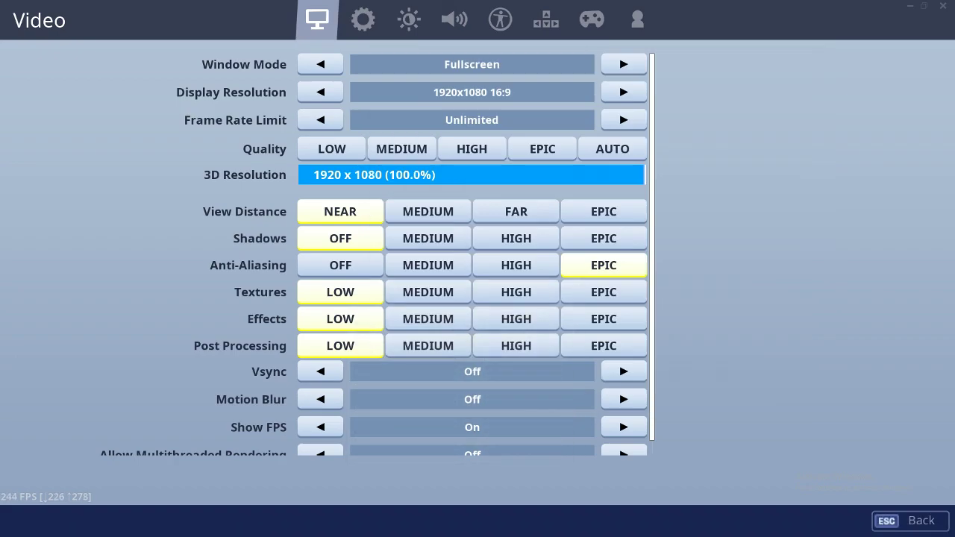
left_click(320, 120)
left_click(320, 121)
left_click(320, 120)
left_click(320, 120)
left_click(320, 121)
left_click(320, 120)
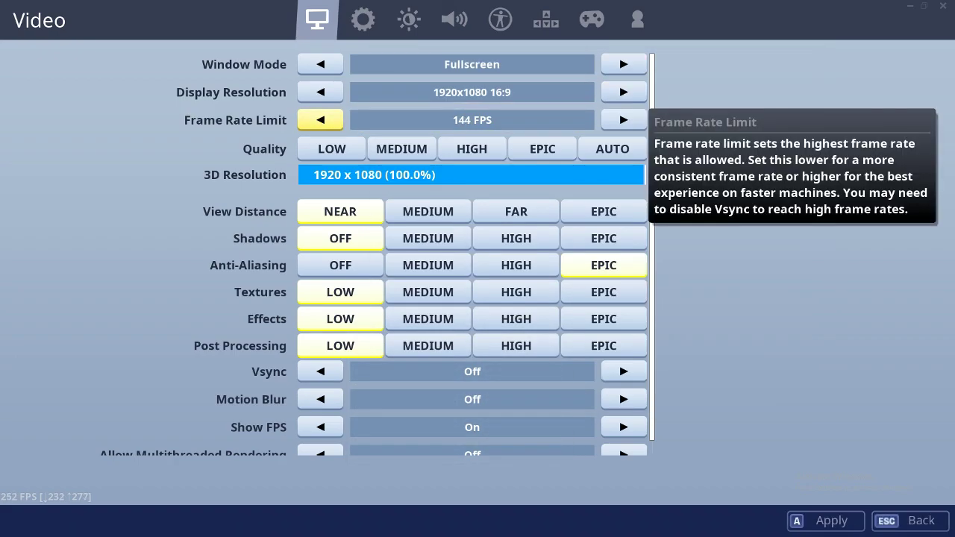
left_click(825, 520)
Step: Check the CPU and GPU usage in Task Manager again and minimise its window
key("alt+Tab")
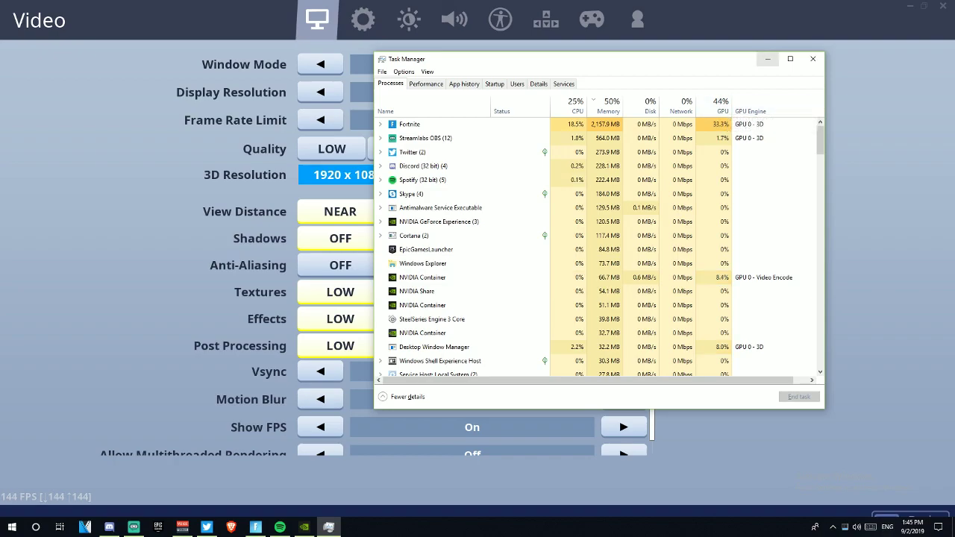
left_click(767, 58)
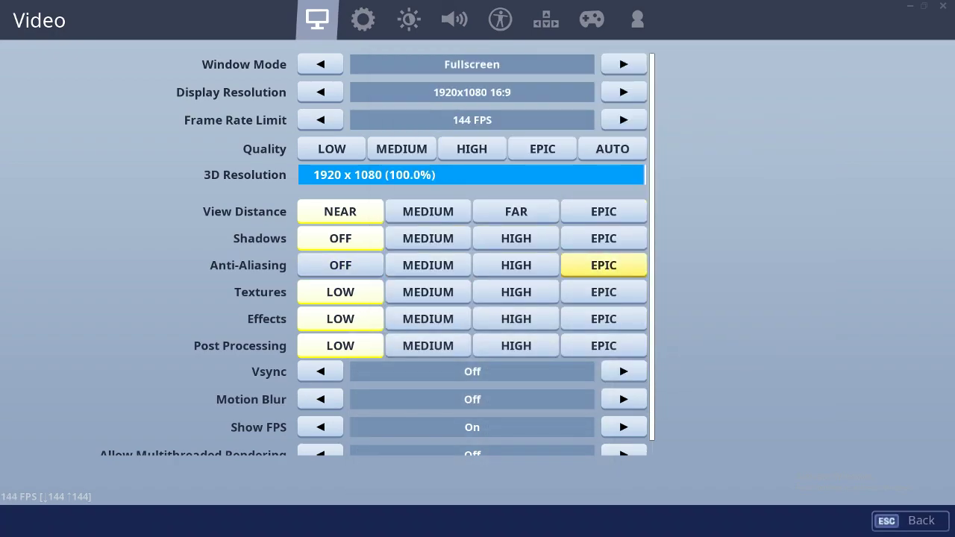
Step: Review Fortnite's anti-aliasing setting and the Game settings, down to the Replays and Tutorial sections
mouse_move(604, 265)
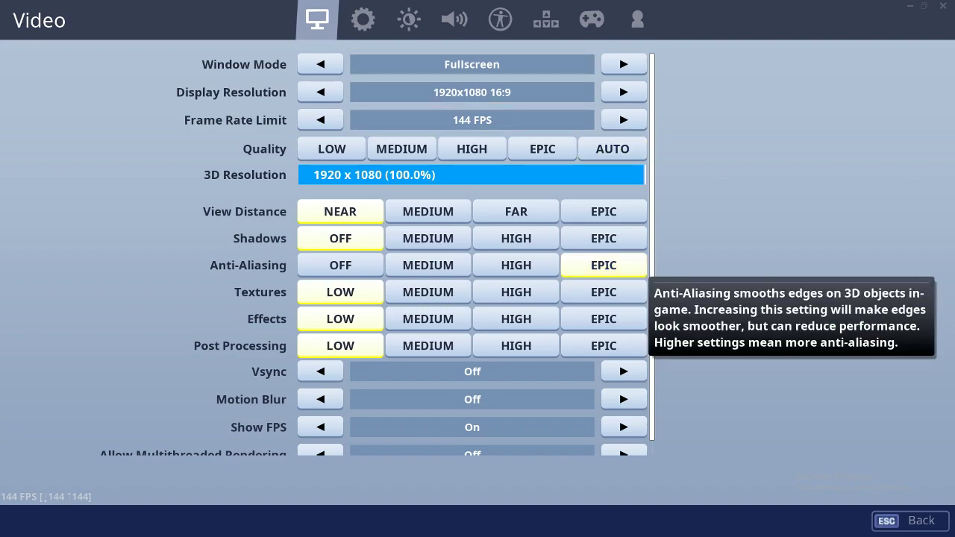
scroll(472, 358, "down", 2)
left_click(363, 20)
scroll(446, 268, "down", 11)
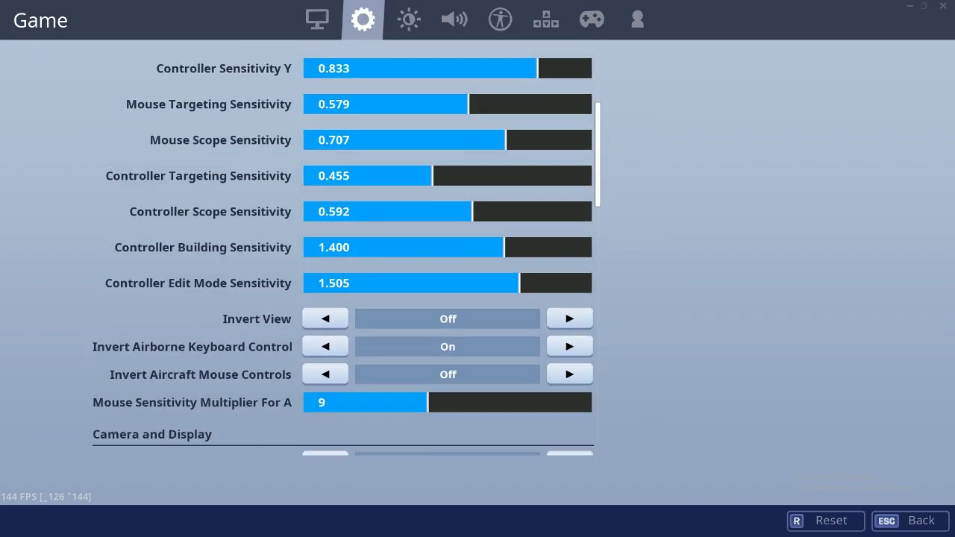
scroll(448, 269, "down", 15)
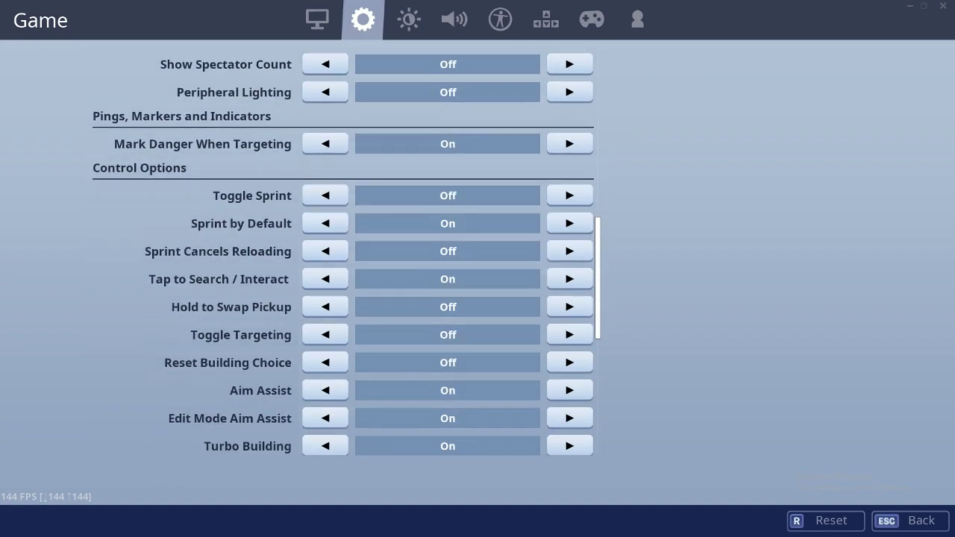
scroll(448, 268, "down", 5)
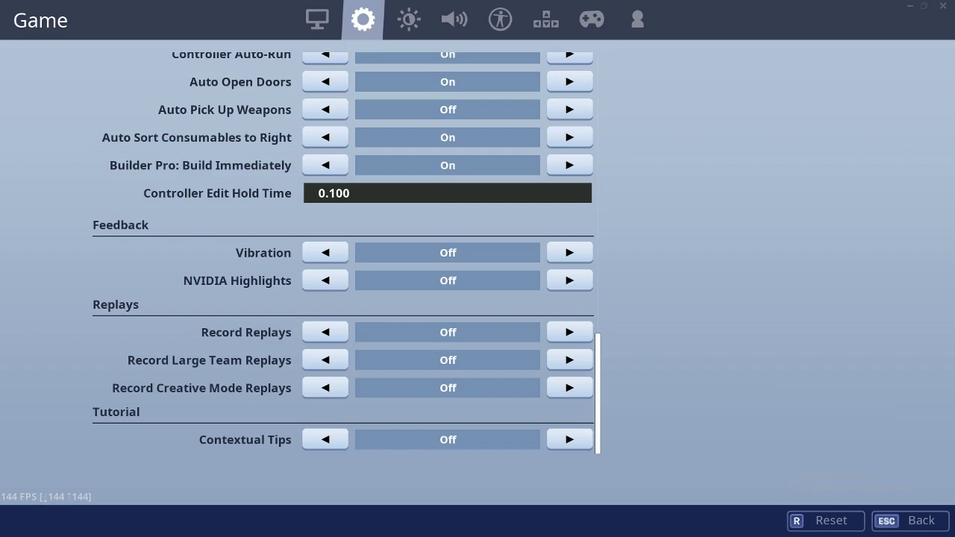
Step: Leave the game settings and minimise Fortnite
key("Escape")
key("Escape")
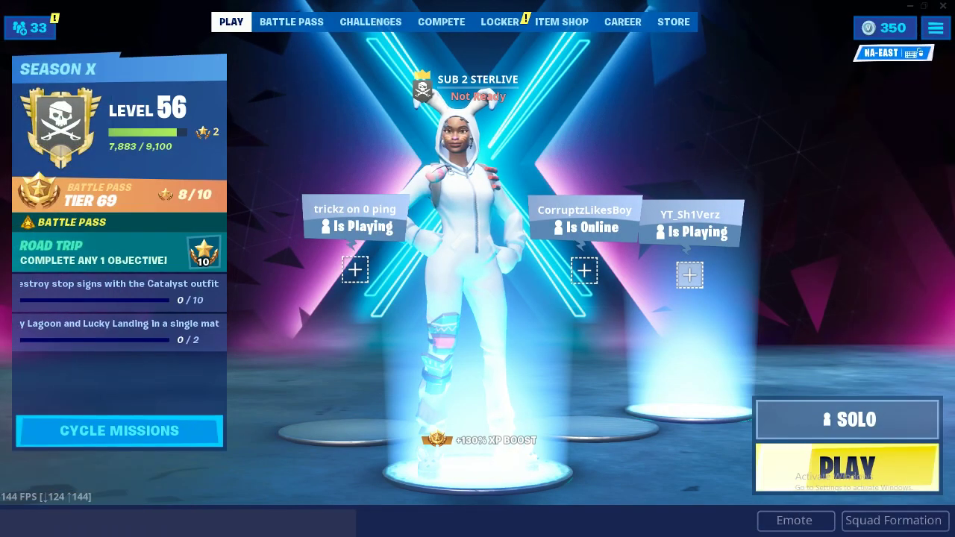
left_click(908, 5)
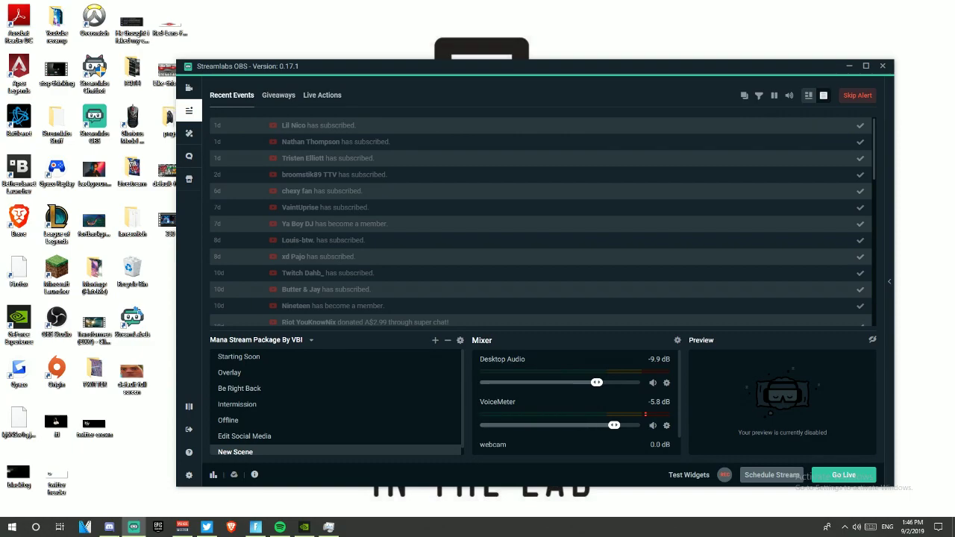
Step: Bring up Task Manager's detailed process list and locate the Streamlabs OBS.exe processes
key("ctrl+alt+Delete")
key("Escape")
key("ctrl+shift+Escape")
left_click(538, 84)
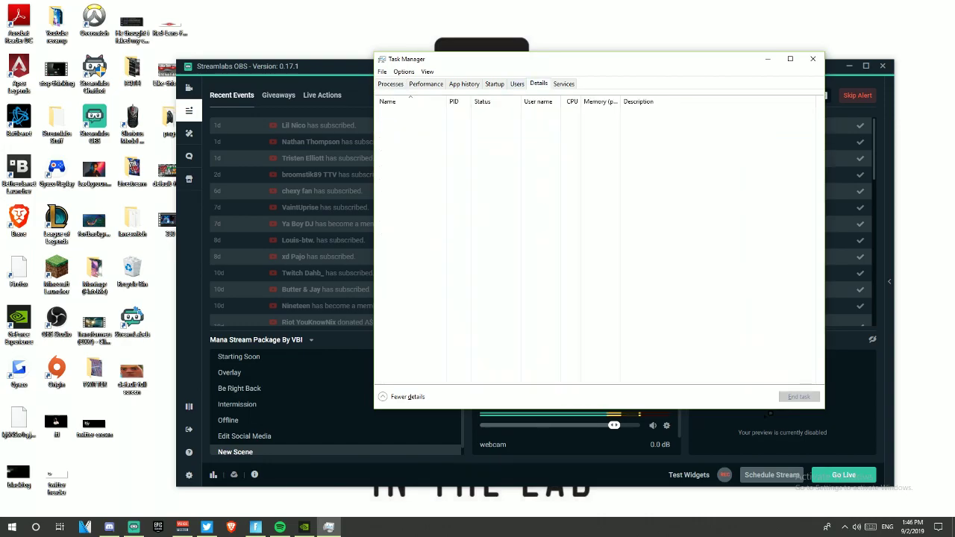
scroll(538, 150, "down", 12)
scroll(538, 150, "down", 9)
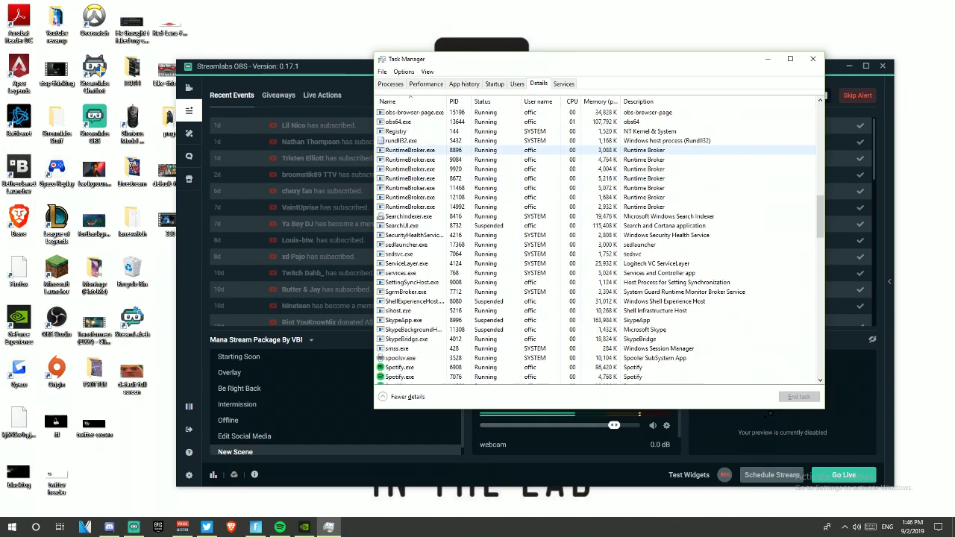
scroll(597, 239, "down", 9)
scroll(597, 239, "up", 3)
scroll(597, 239, "down", 1)
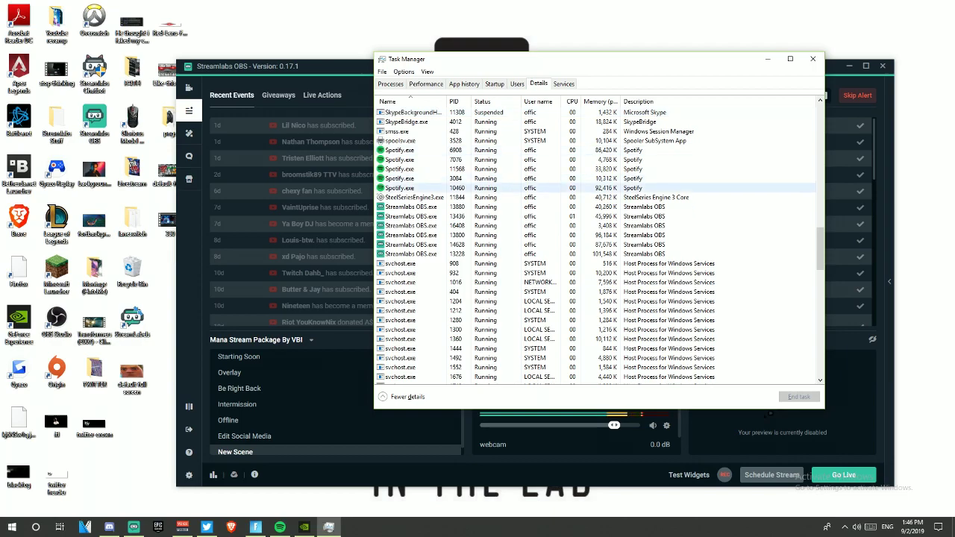
Step: Open the processor affinity of the first Streamlabs OBS.exe process and enable CPU 5 to CPU 11
left_click(415, 206)
right_click(414, 207)
left_click(455, 248)
scroll(453, 145, "down", 2)
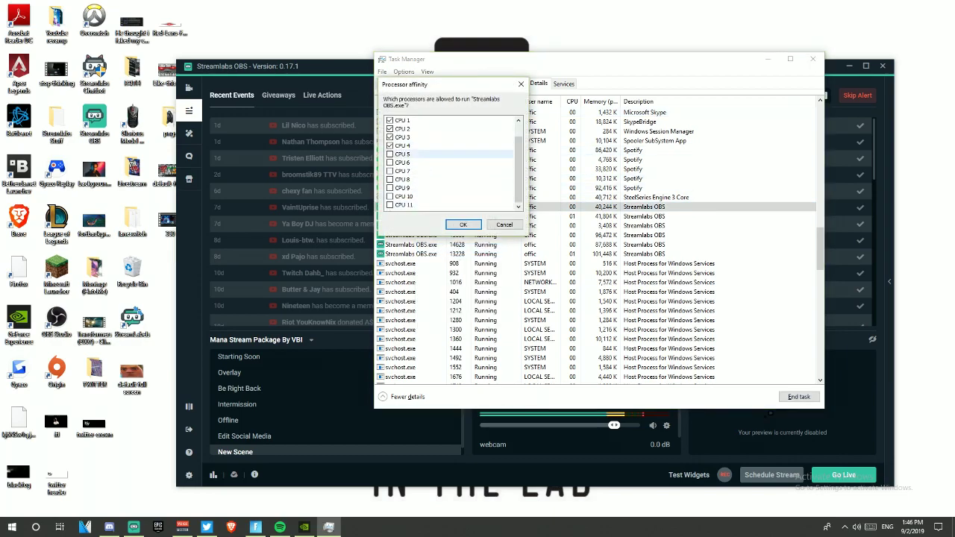
left_click(389, 154)
left_click(390, 163)
left_click(390, 171)
left_click(389, 180)
left_click(390, 187)
left_click(390, 196)
left_click(389, 204)
Step: Disable CPU 5 to CPU 11 for the first Streamlabs OBS.exe process and confirm the affinity
left_click(389, 155)
left_click(389, 162)
left_click(389, 171)
left_click(389, 179)
left_click(389, 188)
left_click(389, 196)
left_click(389, 205)
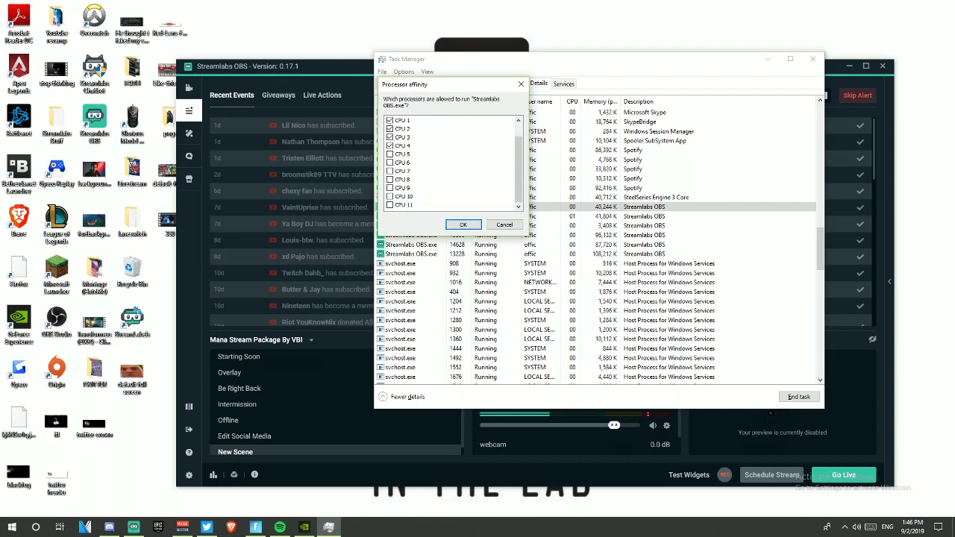
left_click(463, 225)
Step: Minimise Task Manager, and restart Streamlabs OBS with its settings open
left_click(767, 59)
left_click(883, 65)
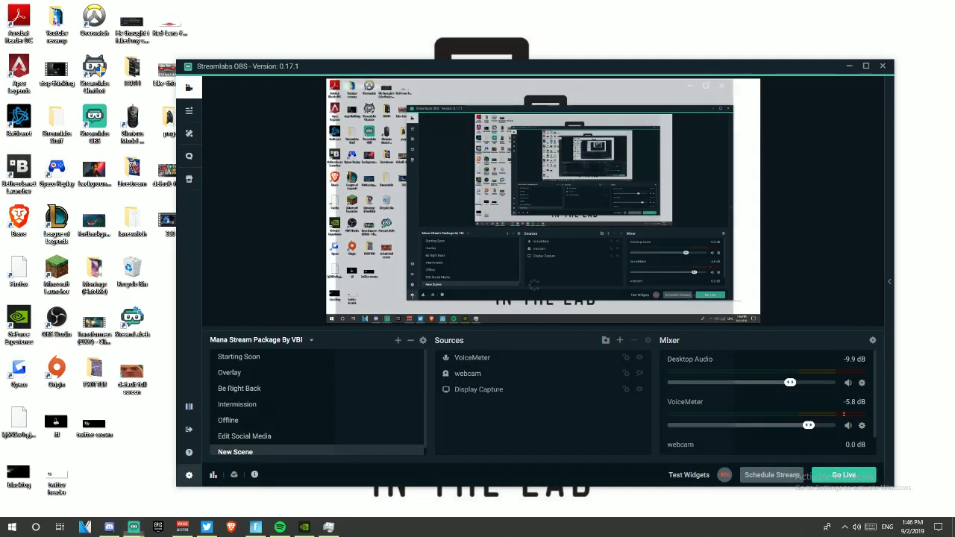
left_click(188, 475)
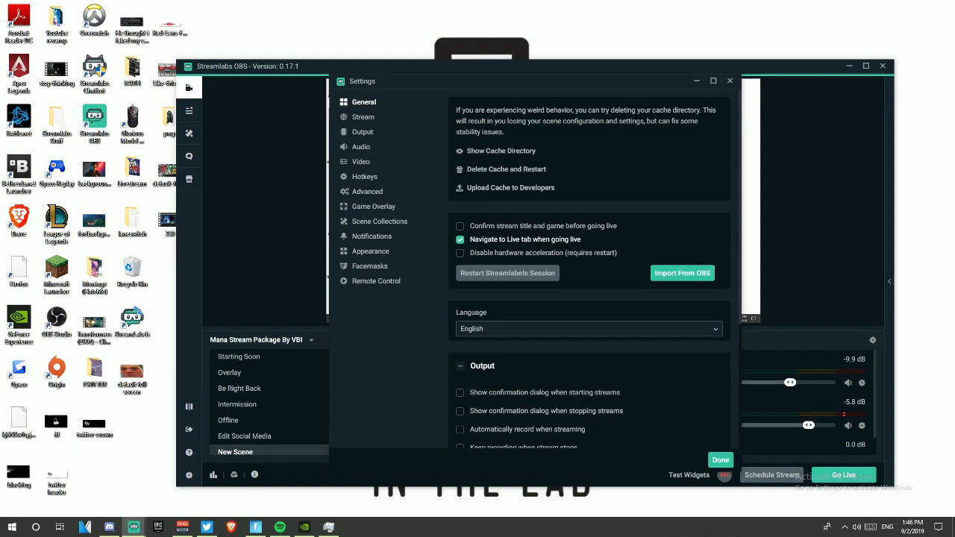
Step: Check the processor affinity of the first Streamlabs OBS.exe process in Task Manager without changing it
left_click(328, 526)
scroll(462, 244, "down", 8)
scroll(462, 188, "up", 8)
right_click(422, 207)
left_click(448, 251)
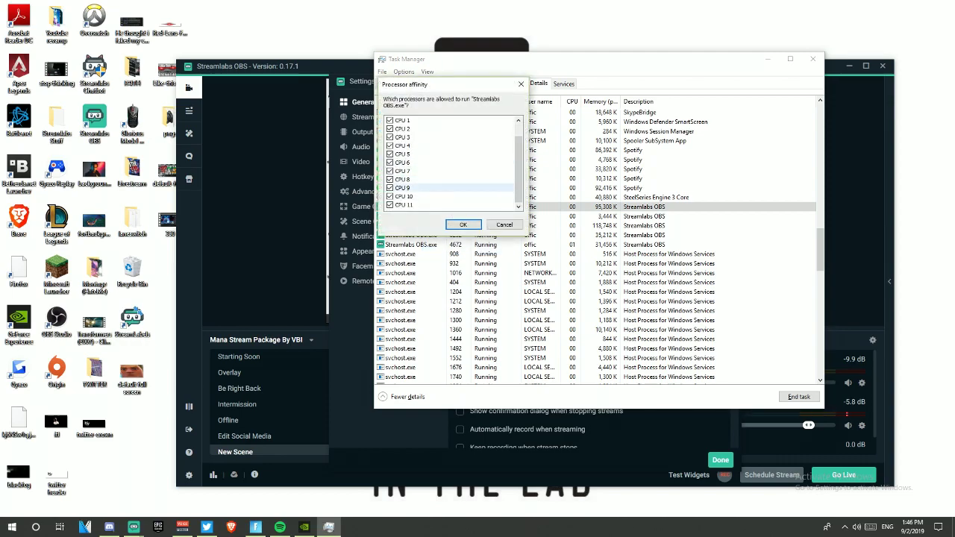
left_click(521, 83)
Step: Disable CPU 5 to CPU 11 in the processor affinity of the second Streamlabs OBS.exe process and confirm
right_click(425, 216)
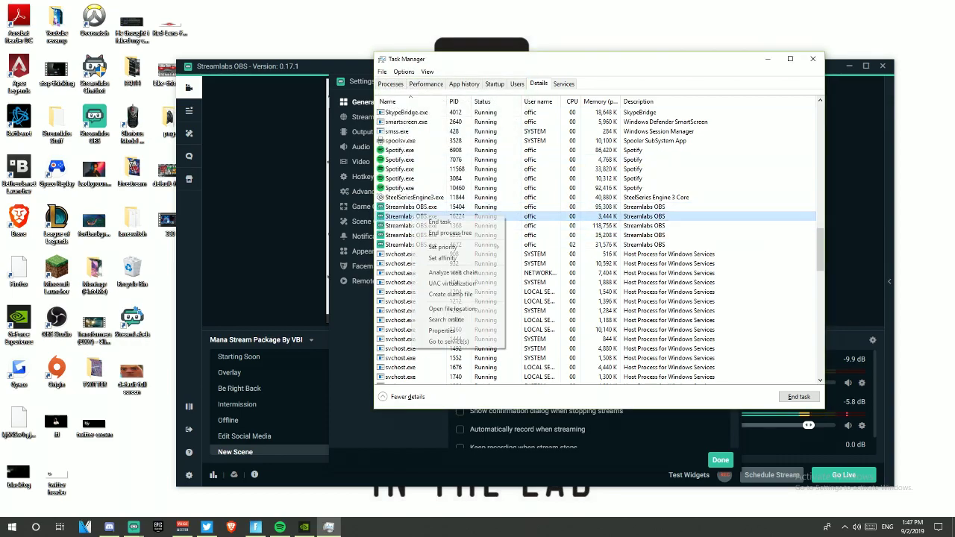
left_click(443, 258)
left_click(389, 154)
left_click(390, 163)
left_click(389, 171)
left_click(389, 196)
left_click(389, 205)
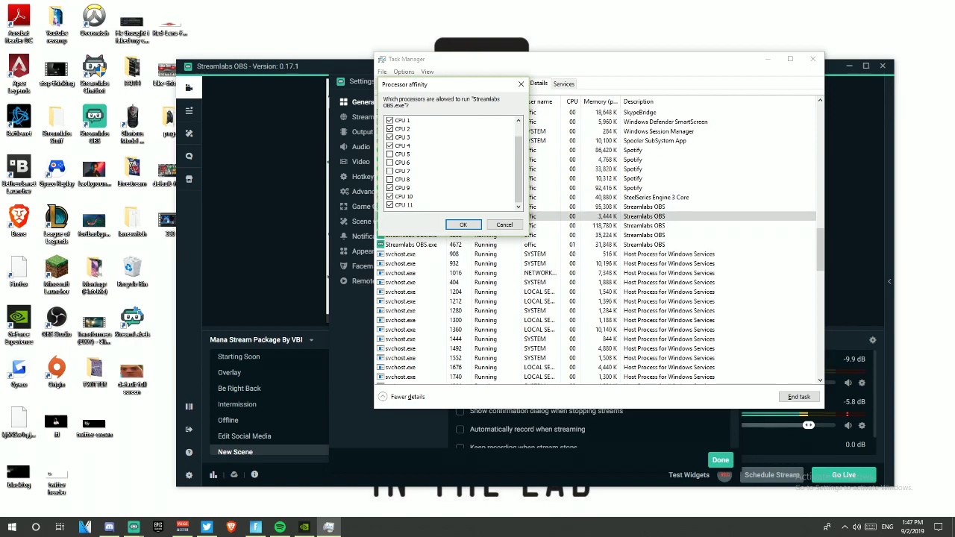
scroll(418, 146, "up", 1)
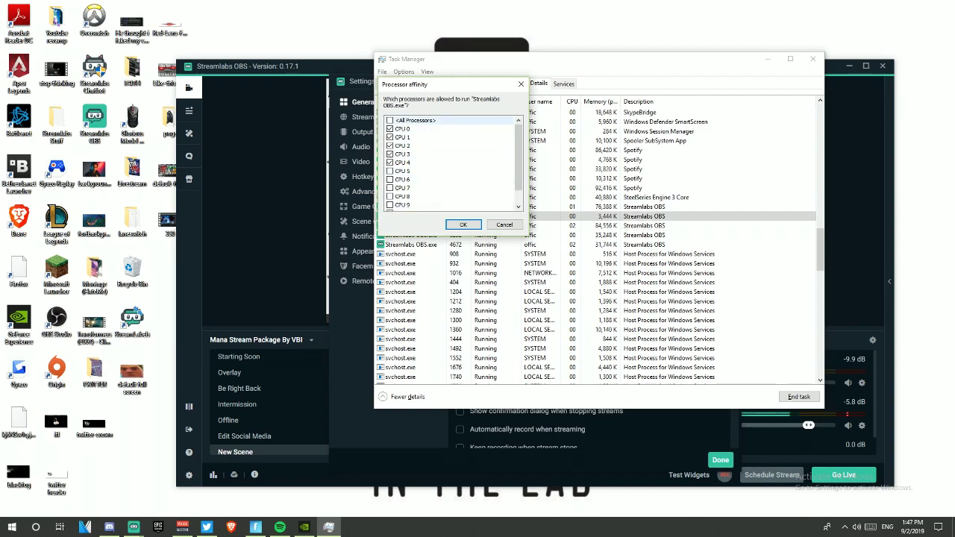
left_click(449, 224)
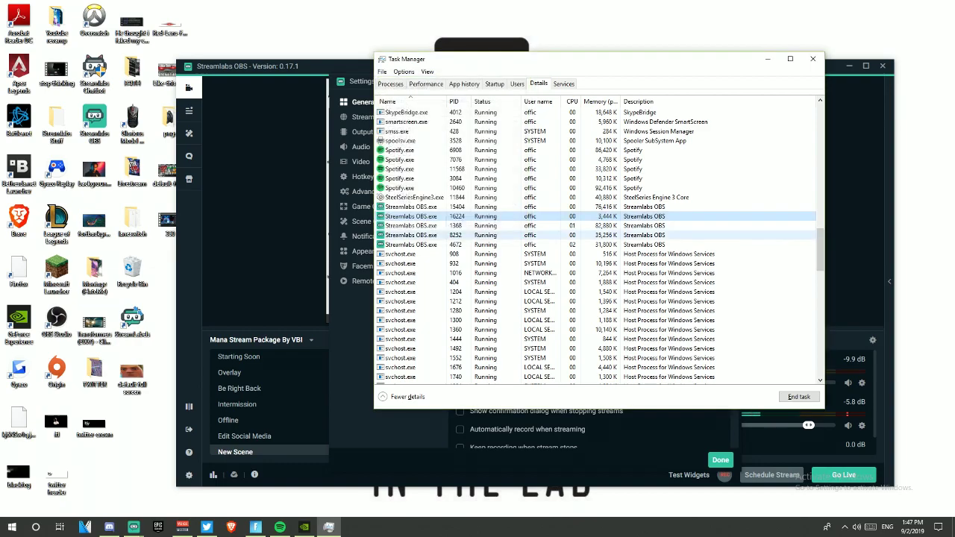
Step: Set the third Streamlabs OBS.exe process's affinity to exclude CPU 5 to CPU 11 and apply it
right_click(412, 226)
left_click(437, 273)
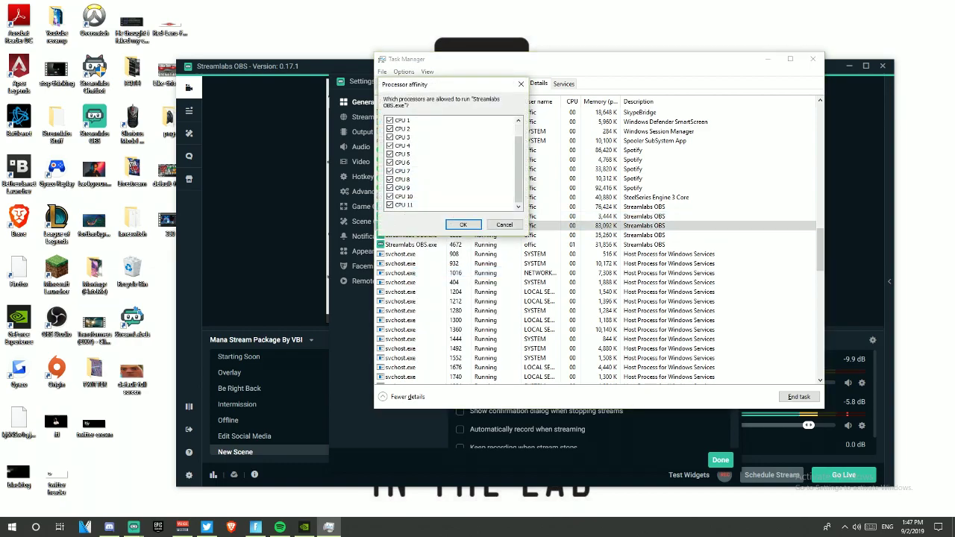
left_click(389, 196)
left_click(389, 188)
left_click(389, 180)
left_click(390, 171)
left_click(389, 163)
left_click(389, 154)
left_click(462, 224)
Step: Exclude CPU 5 to CPU 11 from the fourth Streamlabs OBS.exe process's affinity and apply the change
right_click(414, 235)
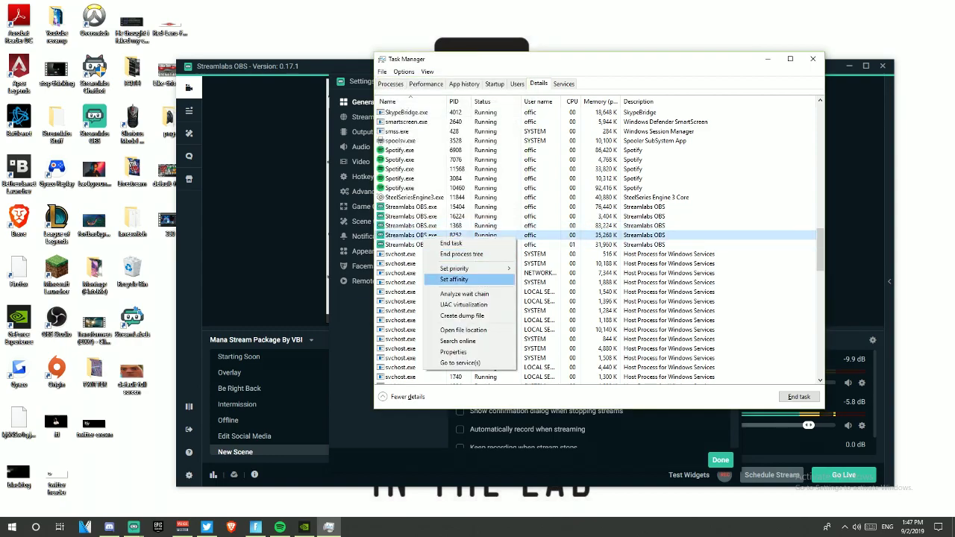
left_click(437, 280)
scroll(440, 204, "down", 2)
left_click(389, 205)
left_click(389, 196)
left_click(389, 188)
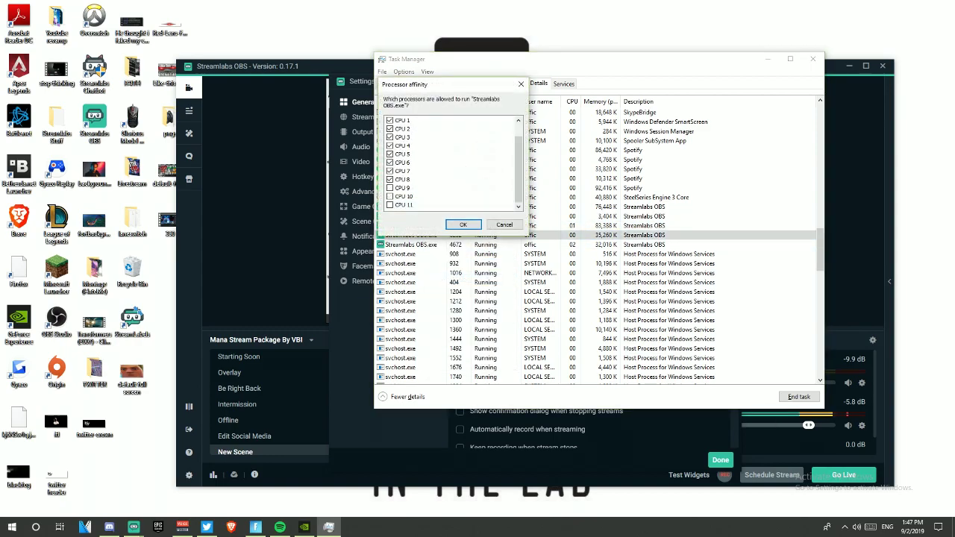
left_click(389, 163)
left_click(389, 154)
left_click(462, 225)
Step: Restrict the fifth Streamlabs OBS.exe process by disabling CPU 5 to CPU 11 in its processor affinity
right_click(431, 244)
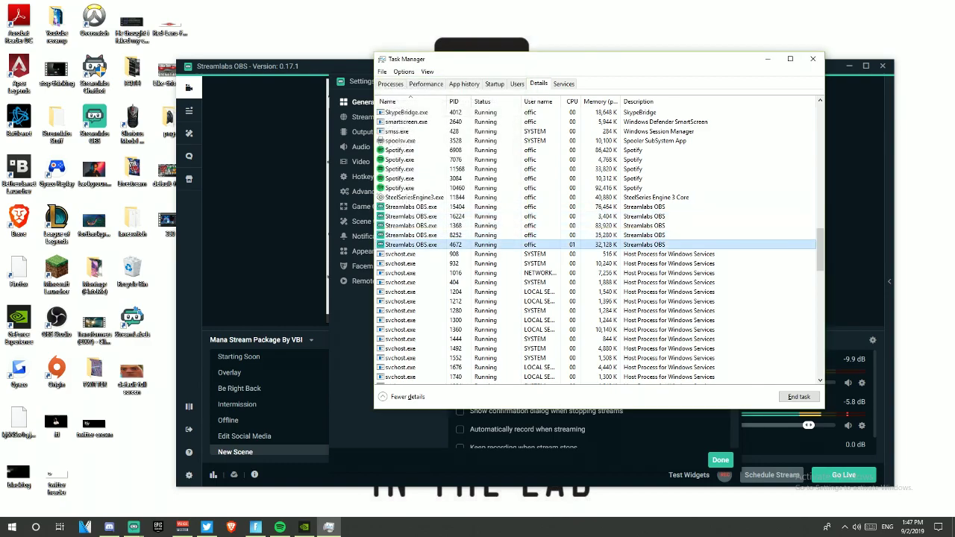
left_click(445, 284)
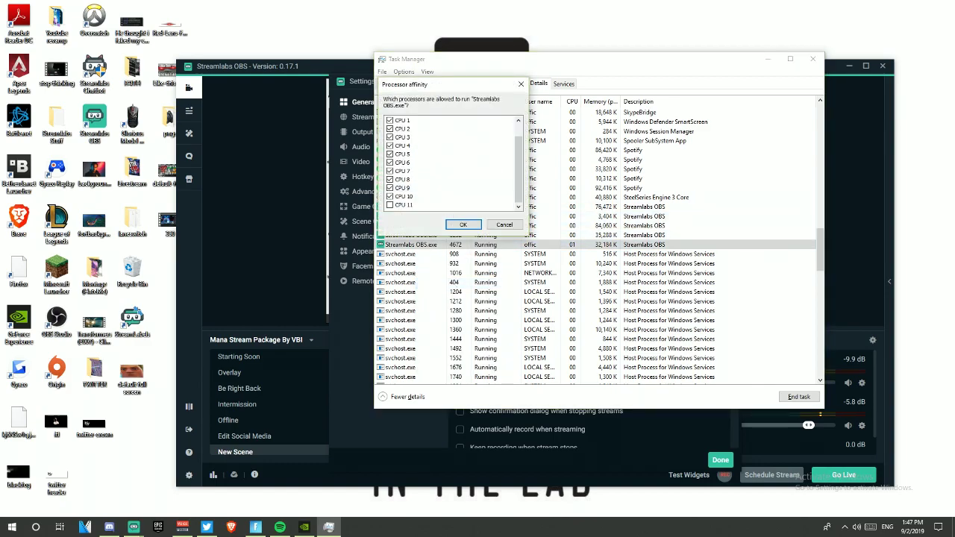
left_click(389, 180)
left_click(389, 171)
left_click(390, 163)
left_click(463, 224)
Step: Disable CPU 5 to CPU 11 in the processor affinity of the first Streamlabs OBS.exe process and confirm
scroll(463, 224, "up", 1)
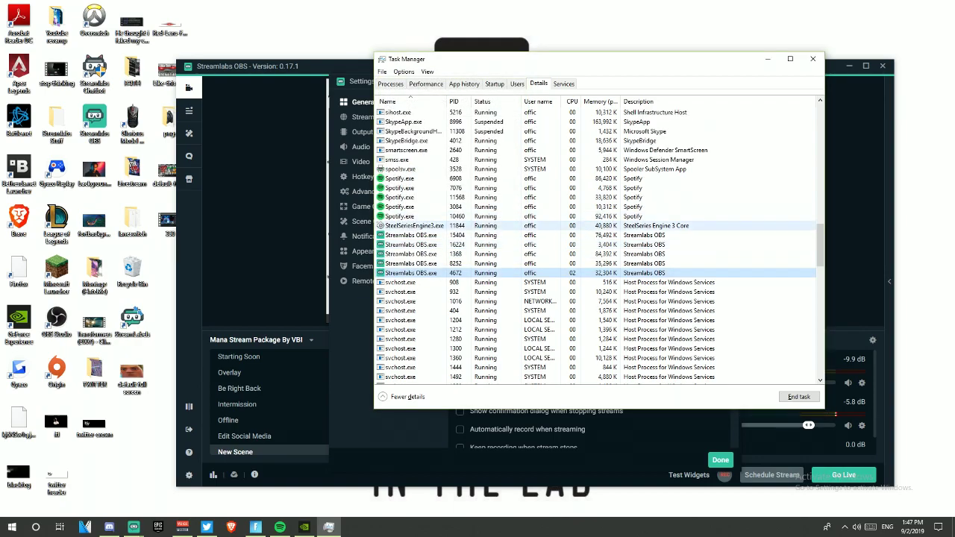
left_click(447, 235)
right_click(417, 235)
left_click(447, 279)
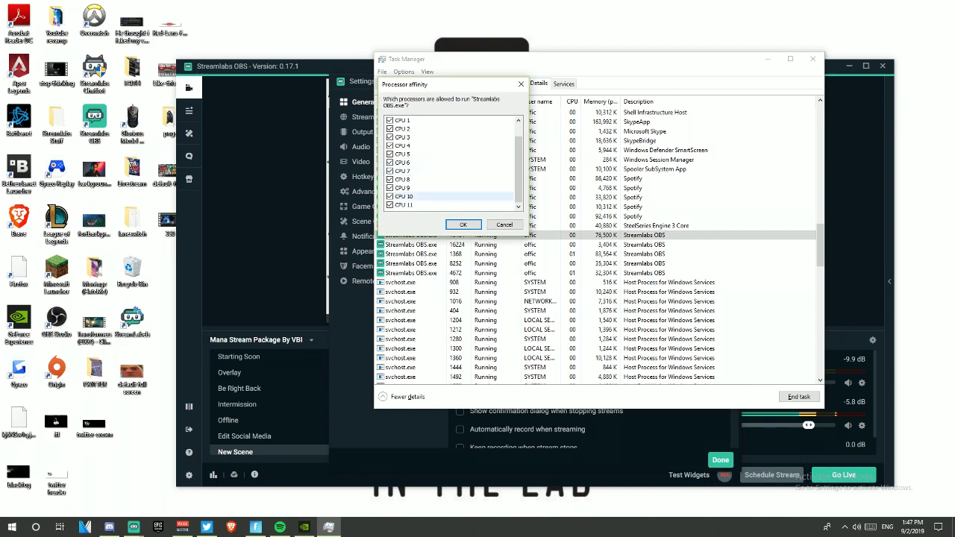
left_click(389, 197)
left_click(389, 180)
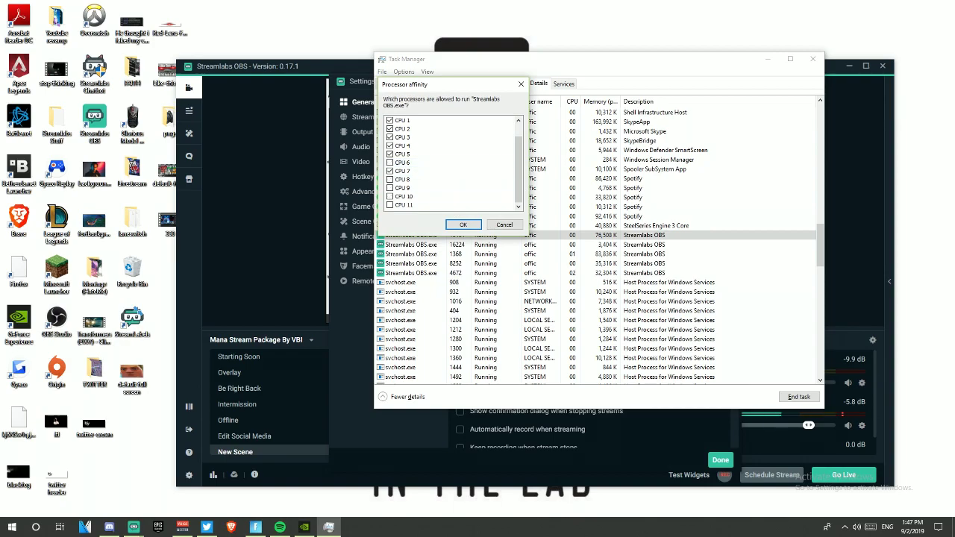
left_click(389, 170)
left_click(390, 162)
left_click(389, 155)
key("Return")
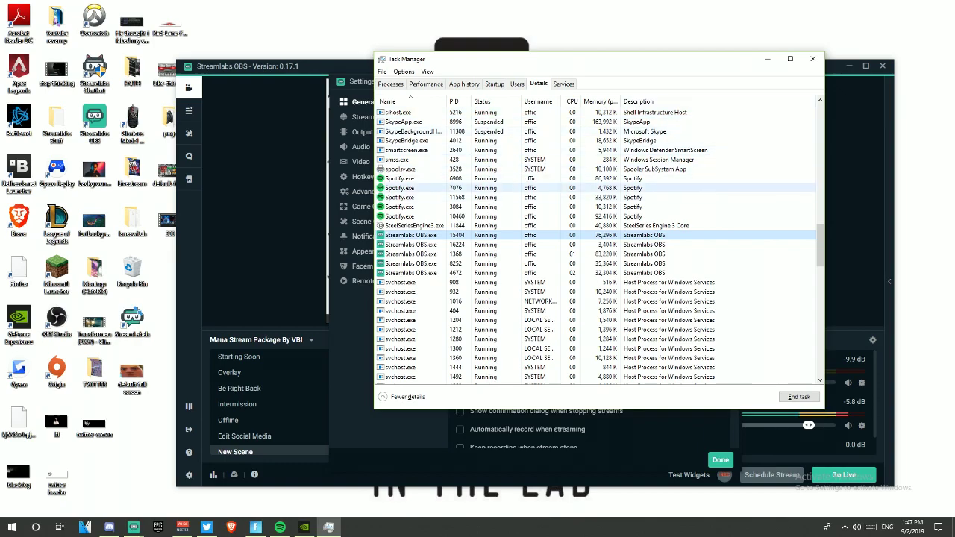
Step: Recheck the processor affinity of the first Streamlabs OBS.exe process without changing it
right_click(505, 235)
left_click(544, 279)
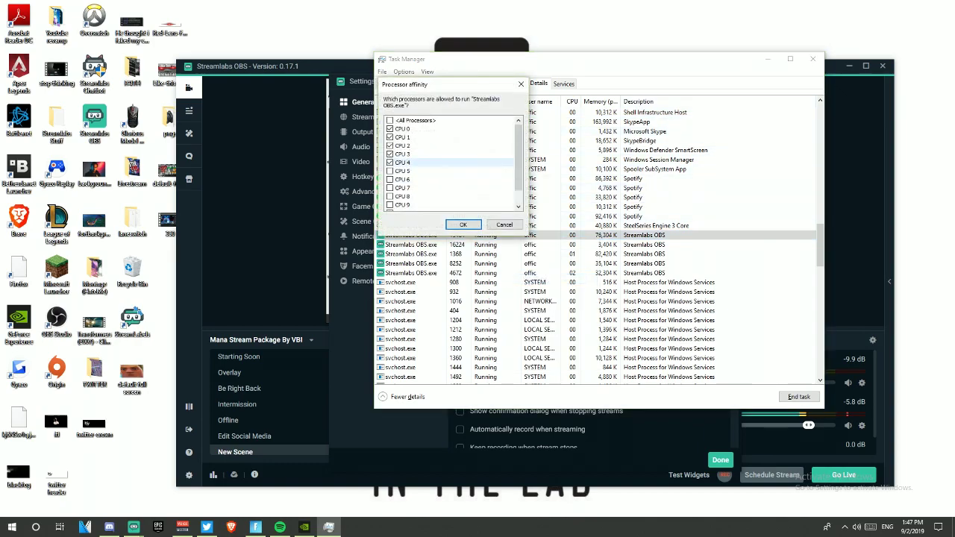
left_click(463, 225)
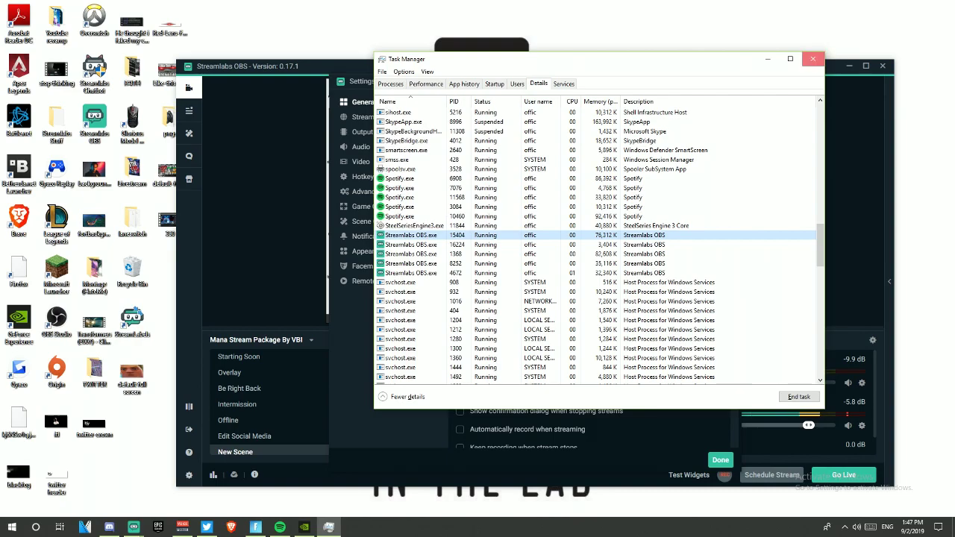
Step: Close Task Manager and the Streamlabs OBS settings, and reposition the Streamlabs OBS window on the desktop
left_click(813, 58)
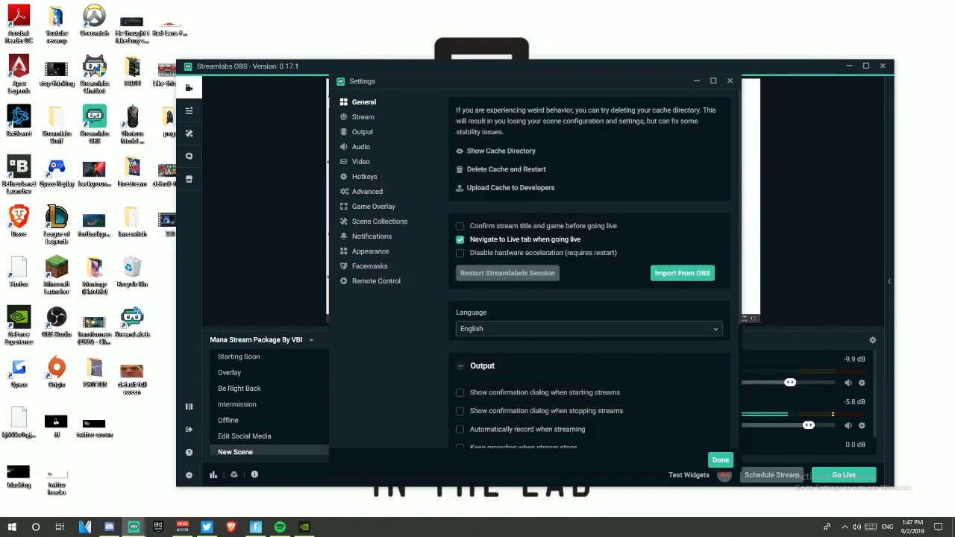
left_click(720, 459)
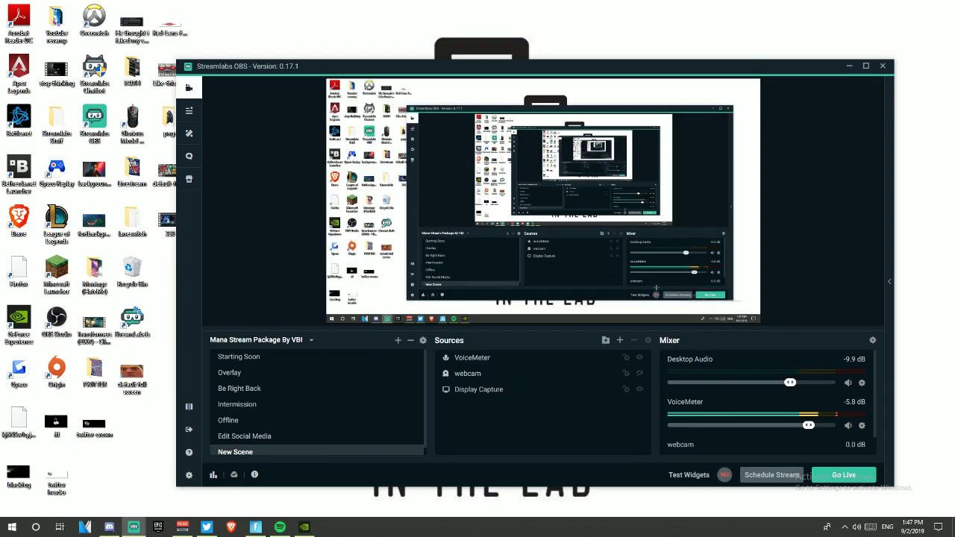
left_click_drag(555, 66, 484, 53)
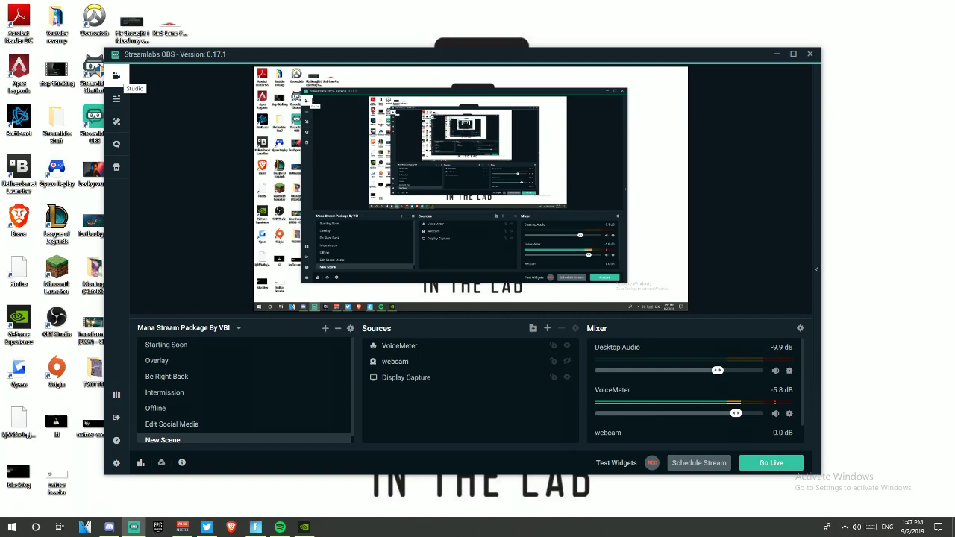
Step: Toggle the preview on and off in the Streamlabs OBS live view, and minimise the window
left_click(117, 99)
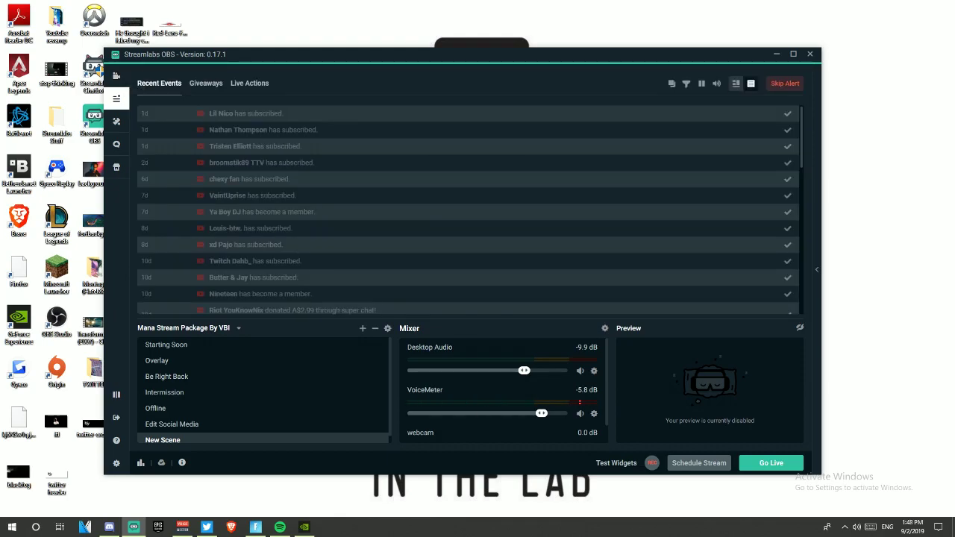
left_click(799, 328)
left_click(800, 328)
left_click(776, 54)
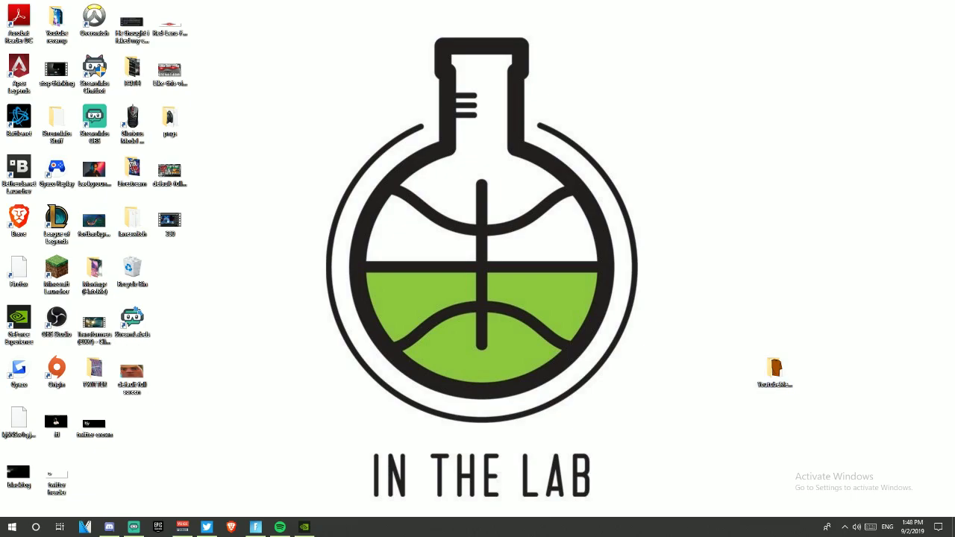
left_click_drag(613, 95, 873, 412)
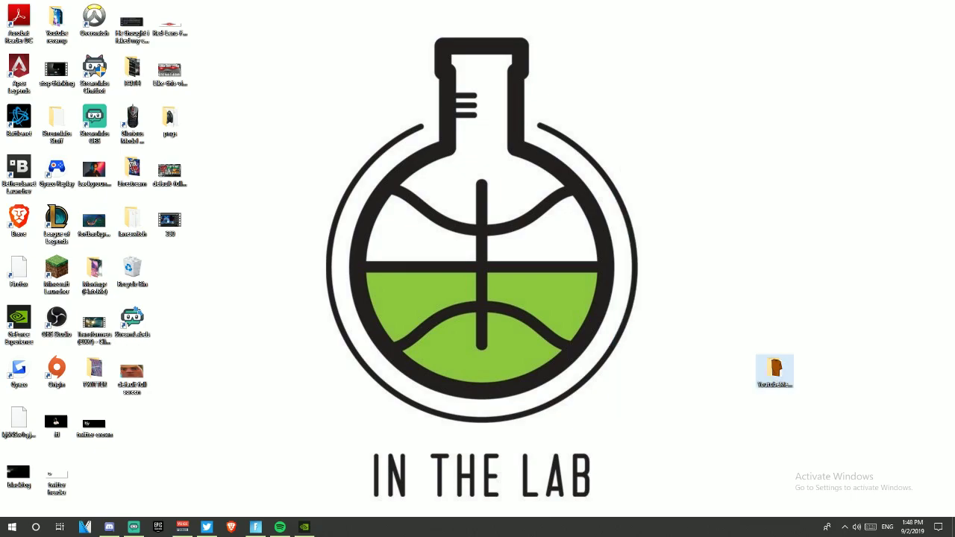